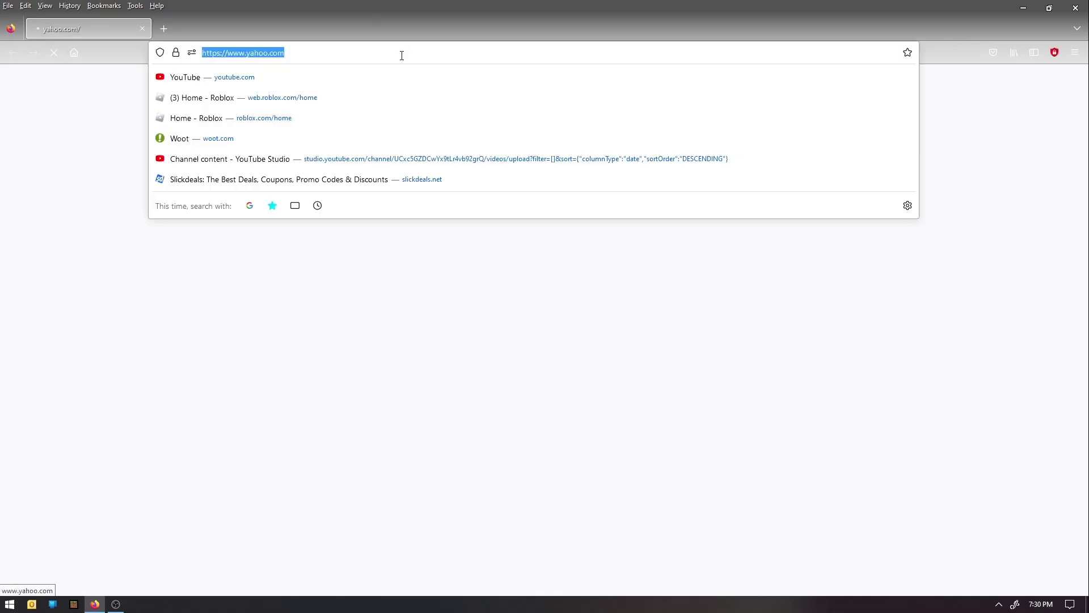
Search the web for 'Voice meeter' from the Firefox address bar
{"action": "key", "text": "BackSpace"}
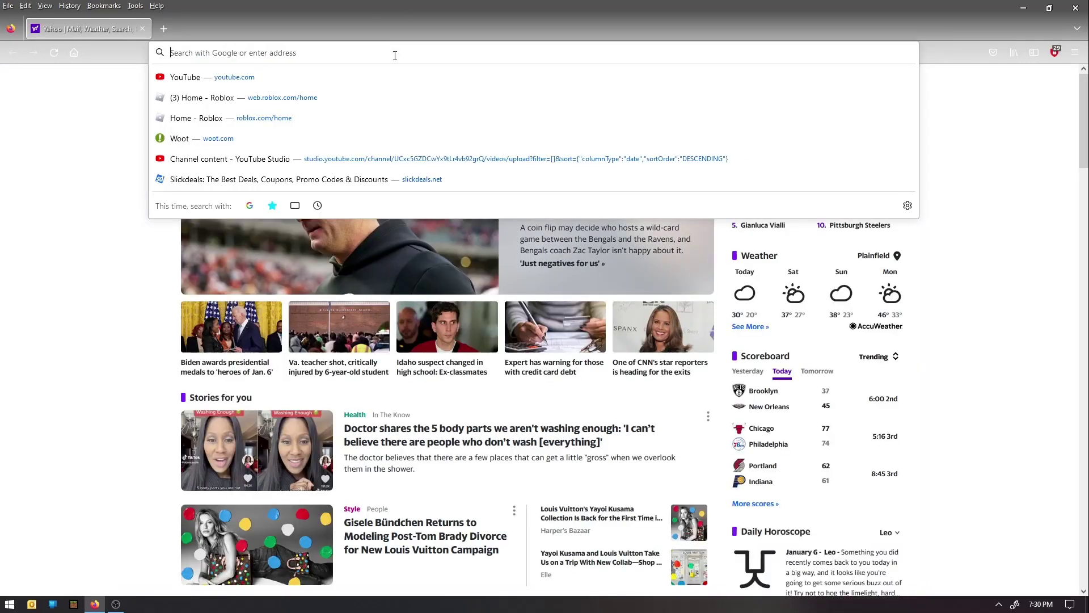
{"action": "type", "text": "Voice meetre"}
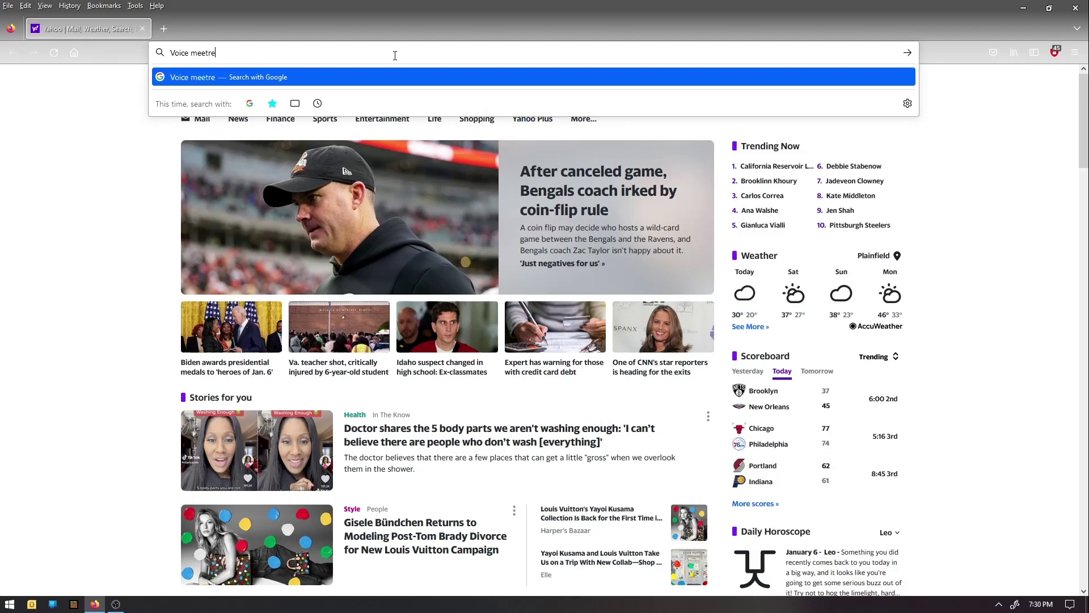
{"action": "key", "text": "BackSpace"}
{"action": "type", "text": "er"}
{"action": "key", "text": "Return"}
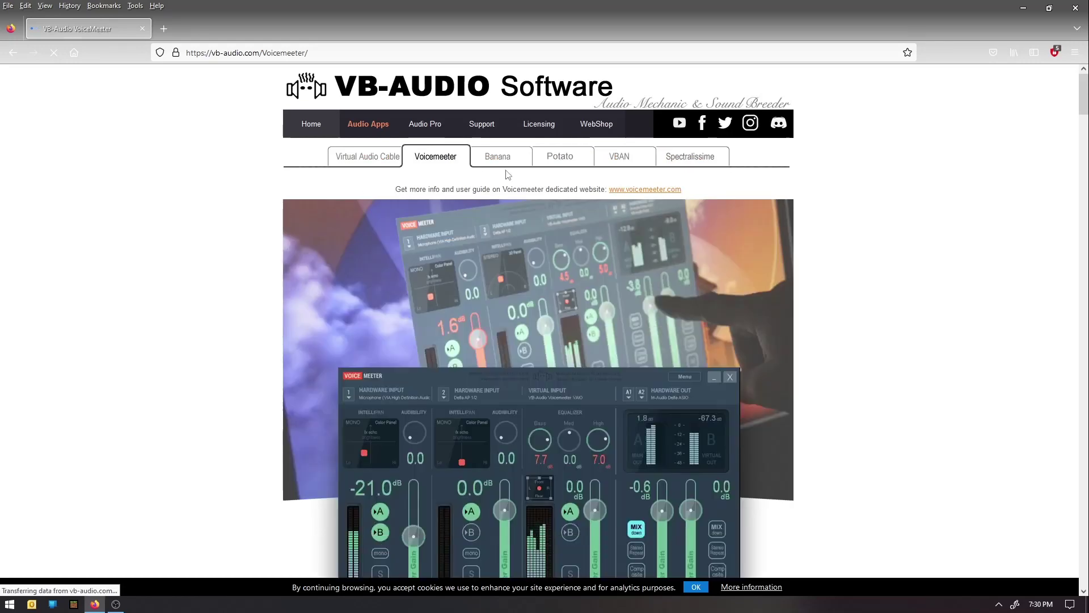
{"action": "scroll", "coordinate": [489, 254], "scroll_direction": "down", "scroll_amount": 5}
{"action": "scroll", "coordinate": [505, 276], "scroll_direction": "down", "scroll_amount": 8}
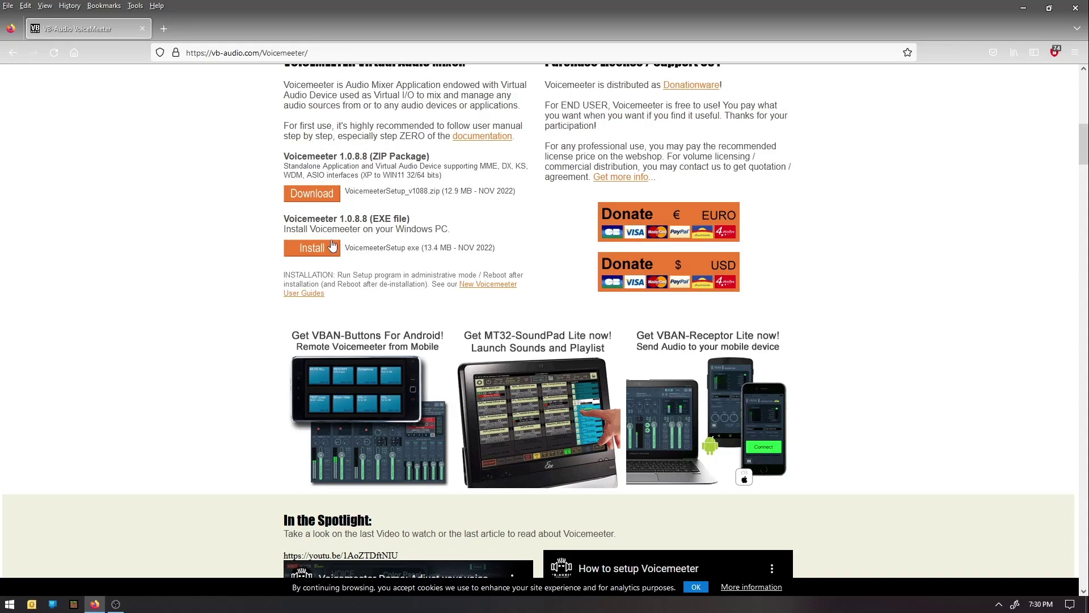
{"action": "scroll", "coordinate": [475, 236], "scroll_direction": "up", "scroll_amount": 2}
{"action": "scroll", "coordinate": [486, 243], "scroll_direction": "up", "scroll_amount": 5}
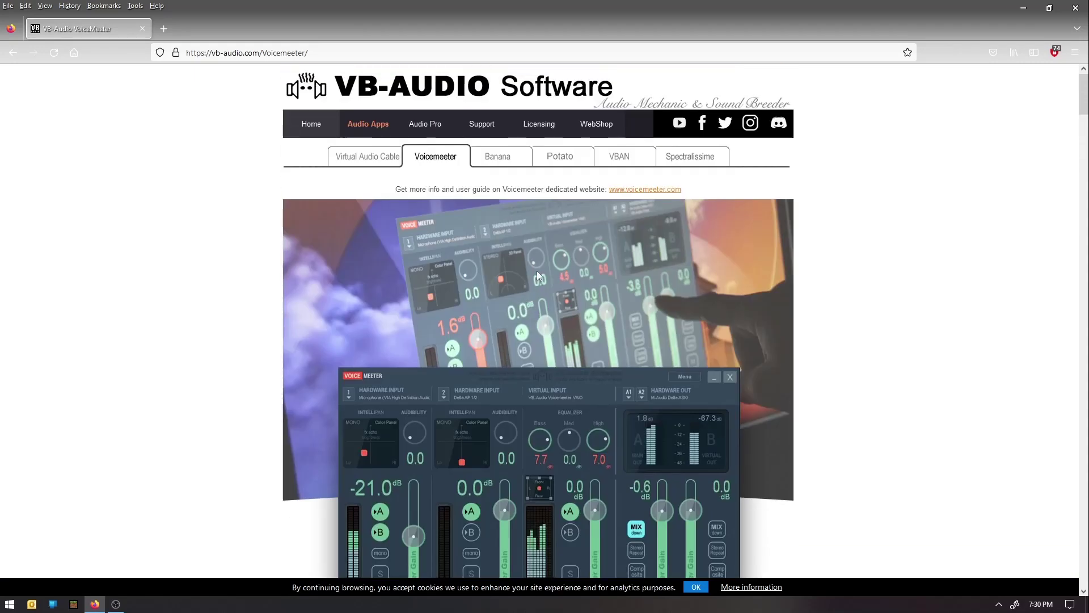
Minimize Firefox and launch Voicemeeter from a Start menu search for 'voicem'
{"action": "left_click", "coordinate": [1025, 8]}
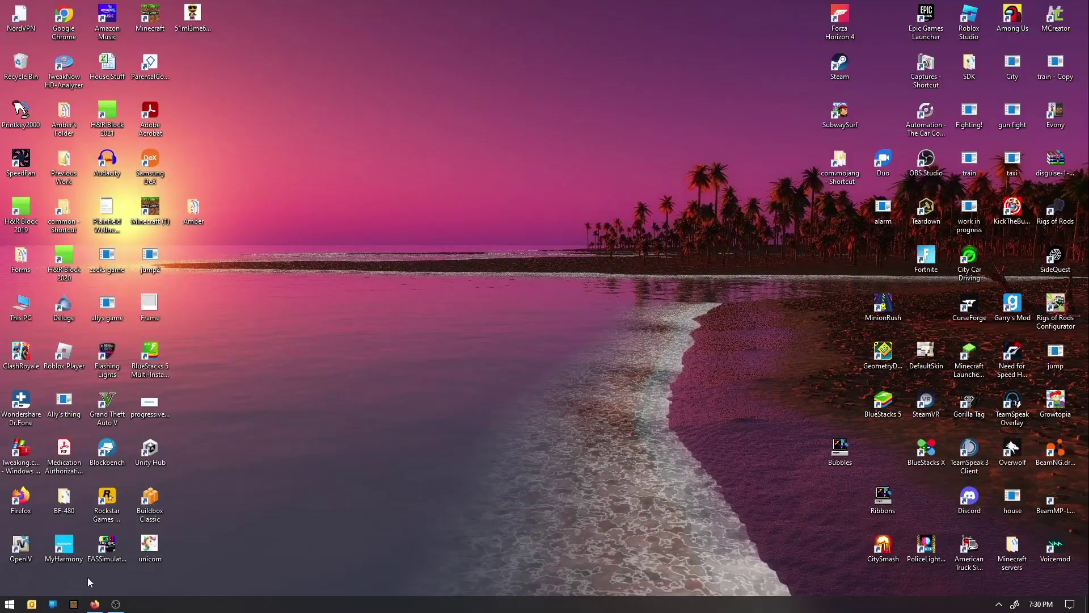
{"action": "left_click", "coordinate": [8, 603]}
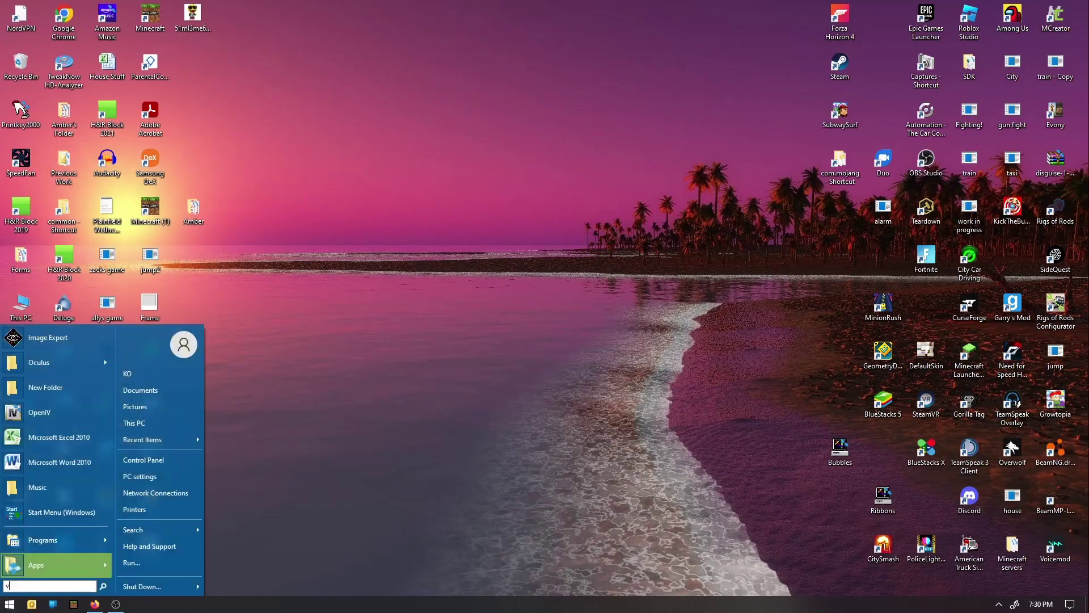
{"action": "type", "text": "oicem"}
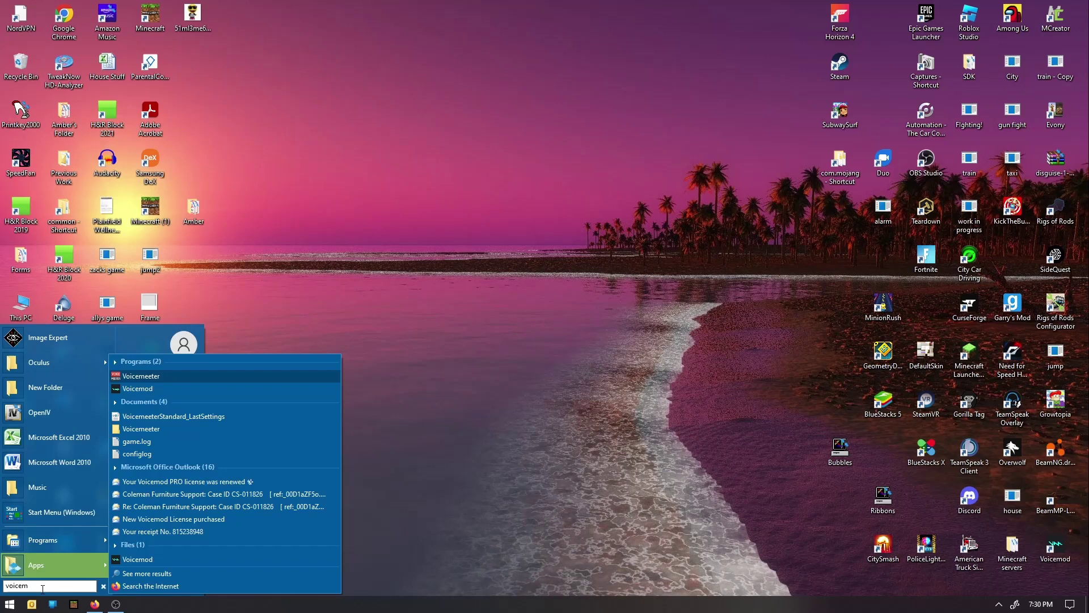
{"action": "left_click", "coordinate": [170, 376]}
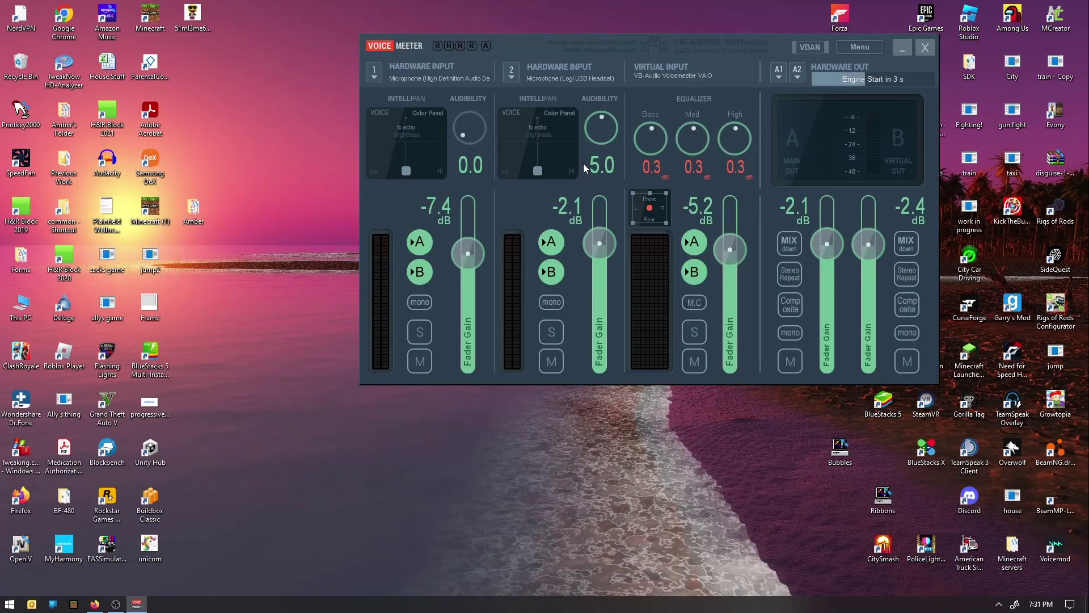
Set Hardware Input 2's fader gain to -12.1 dB and dismiss the donationware notice
{"action": "left_click_drag", "start_coordinate": [733, 40], "coordinate": [665, 62]}
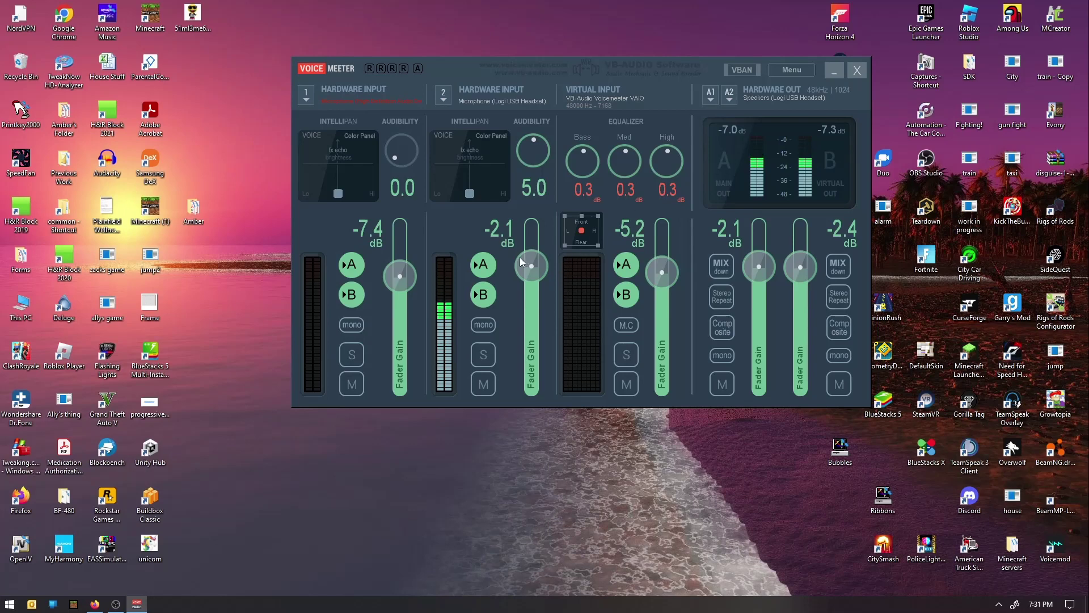
{"action": "left_click_drag", "start_coordinate": [522, 261], "coordinate": [534, 281]}
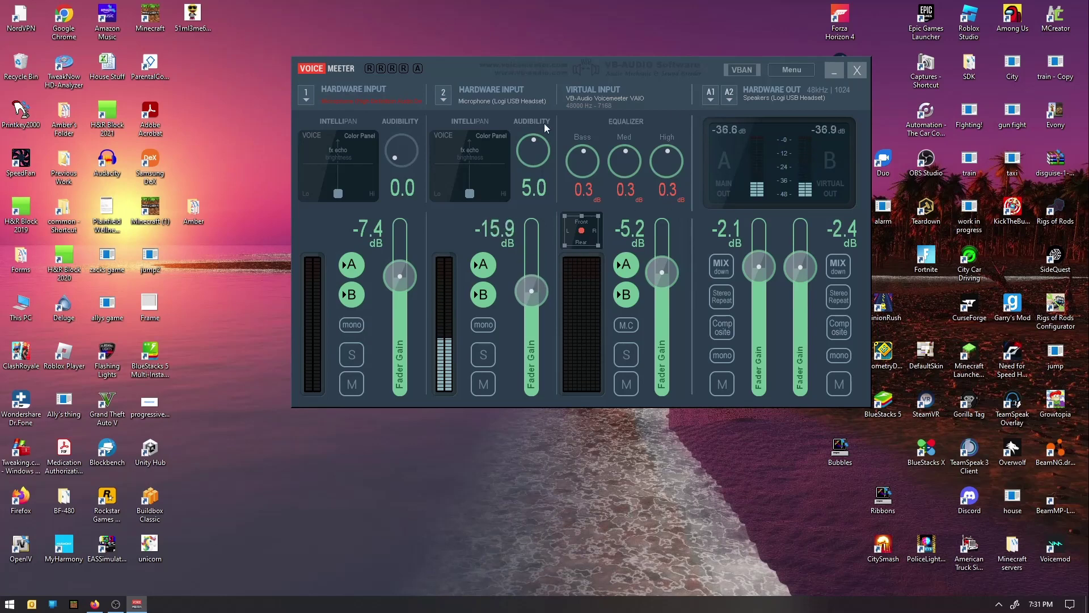
{"action": "left_click_drag", "start_coordinate": [538, 290], "coordinate": [540, 279]}
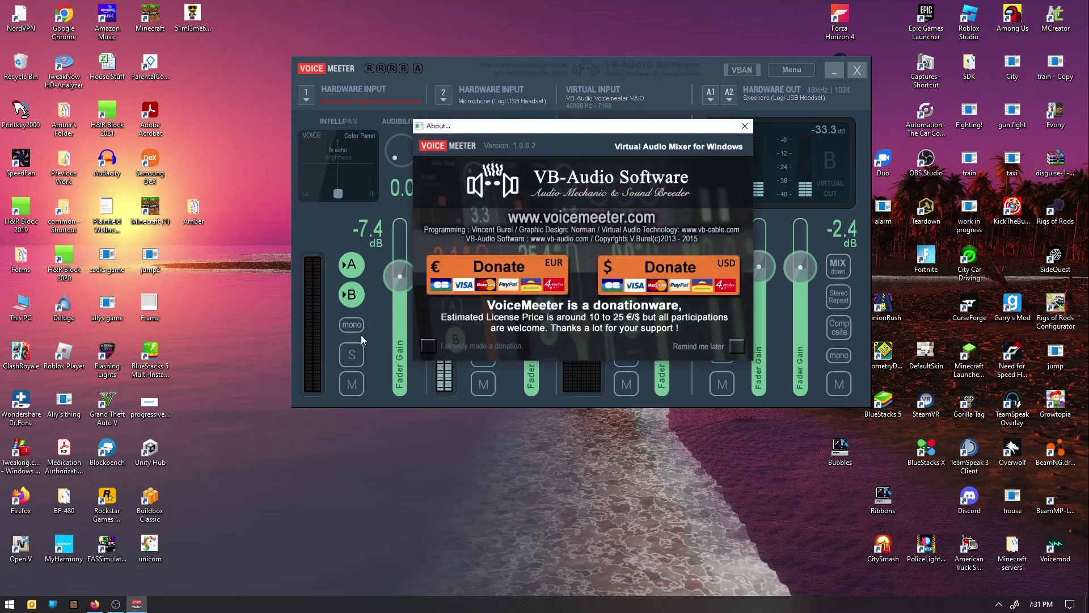
{"action": "left_click", "coordinate": [745, 126]}
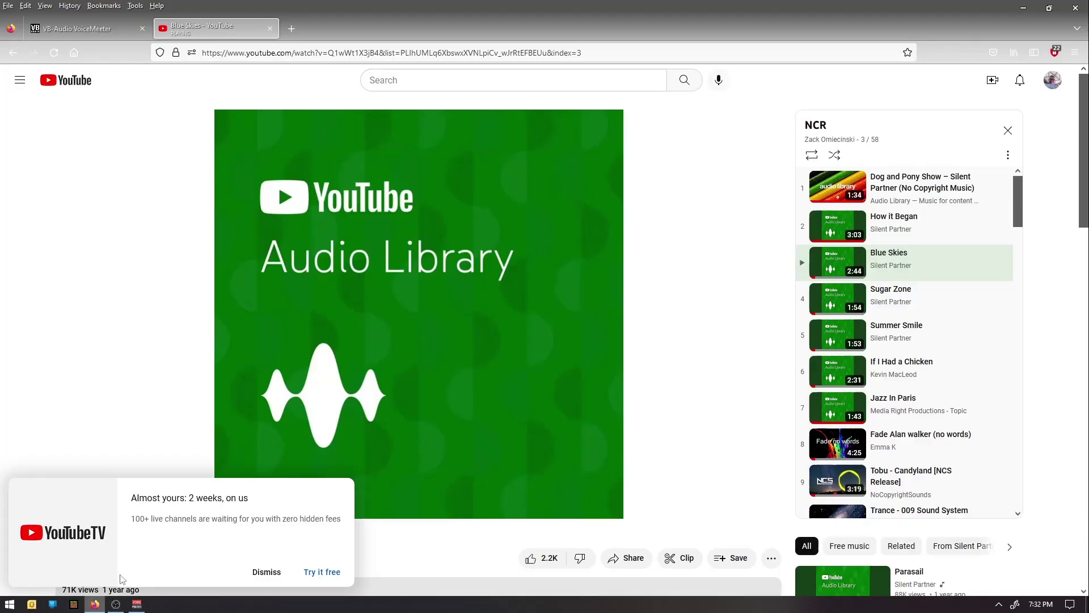
Dismiss the YouTube TV offer and pause the Blue Skies video
{"action": "left_click", "coordinate": [265, 575]}
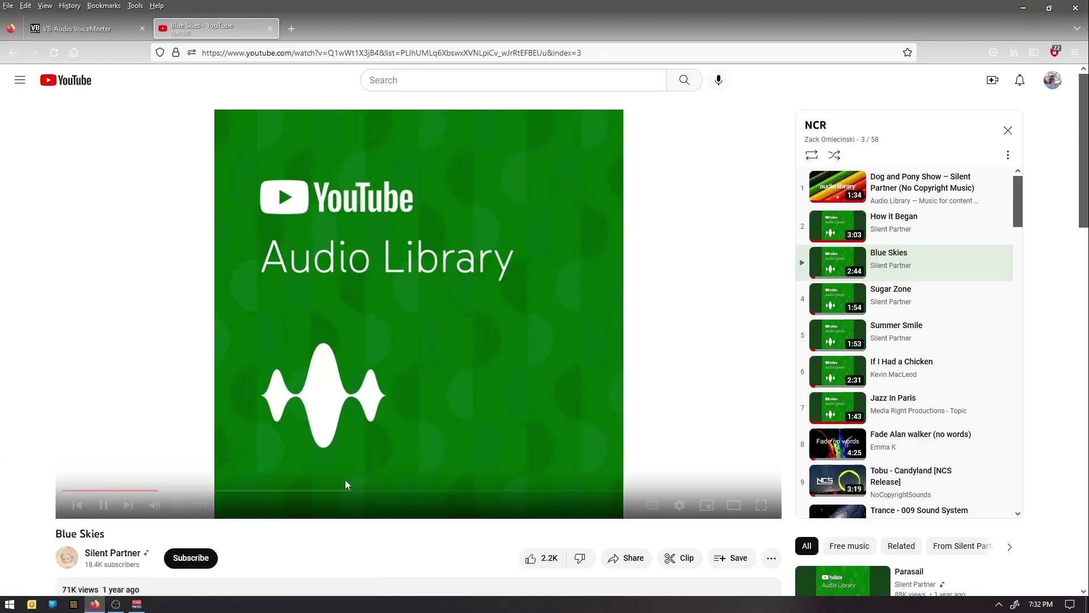
{"action": "left_click", "coordinate": [416, 317]}
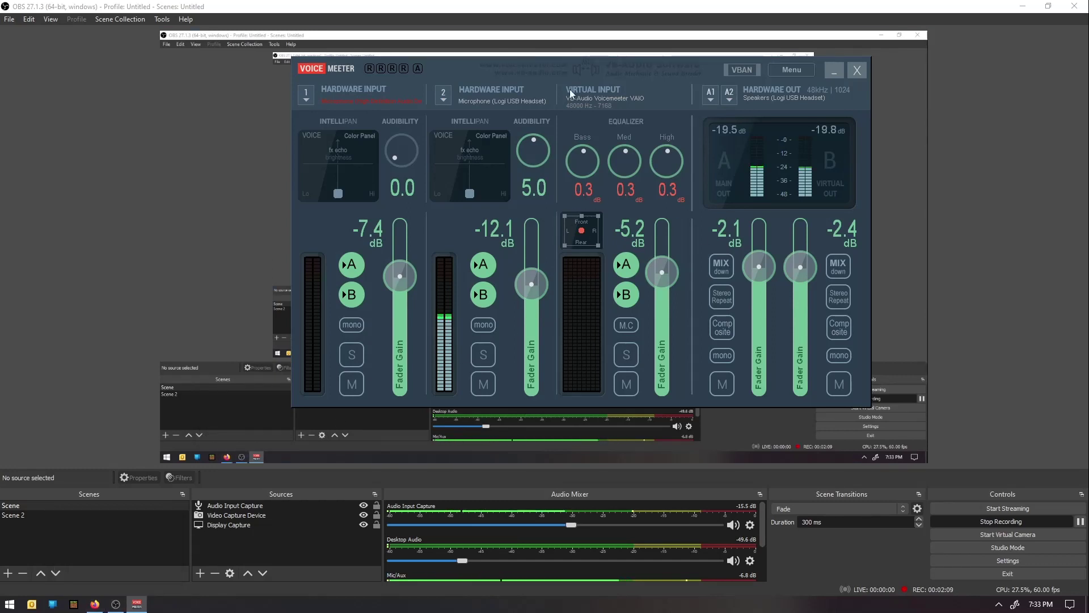
Bring Voicemeeter to the front and drag the Virtual Input gain knob to -6.8 dB
{"action": "left_click", "coordinate": [95, 603]}
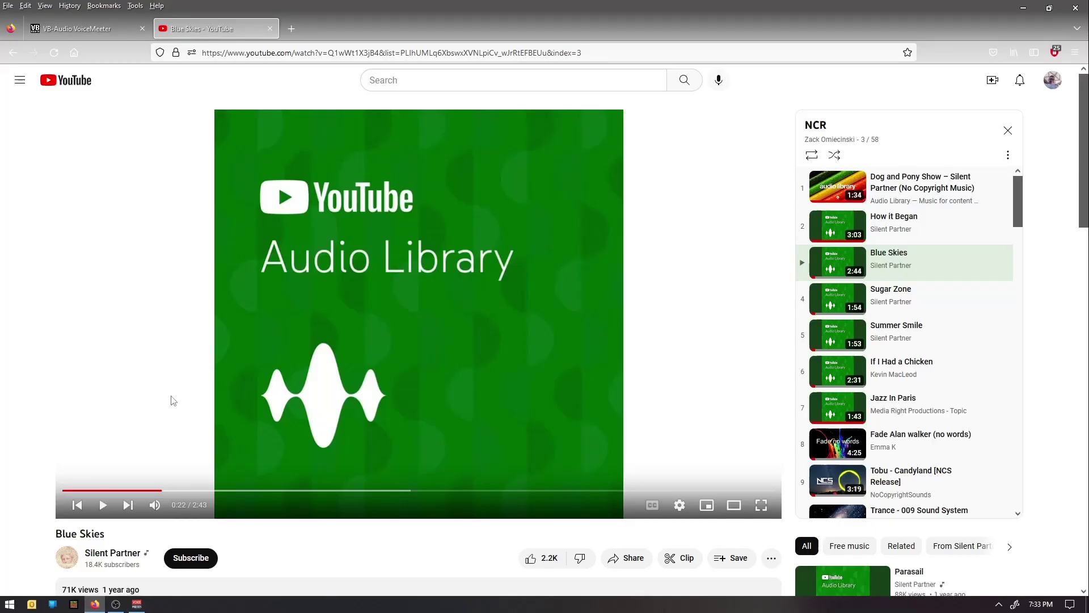
{"action": "left_click", "coordinate": [137, 604]}
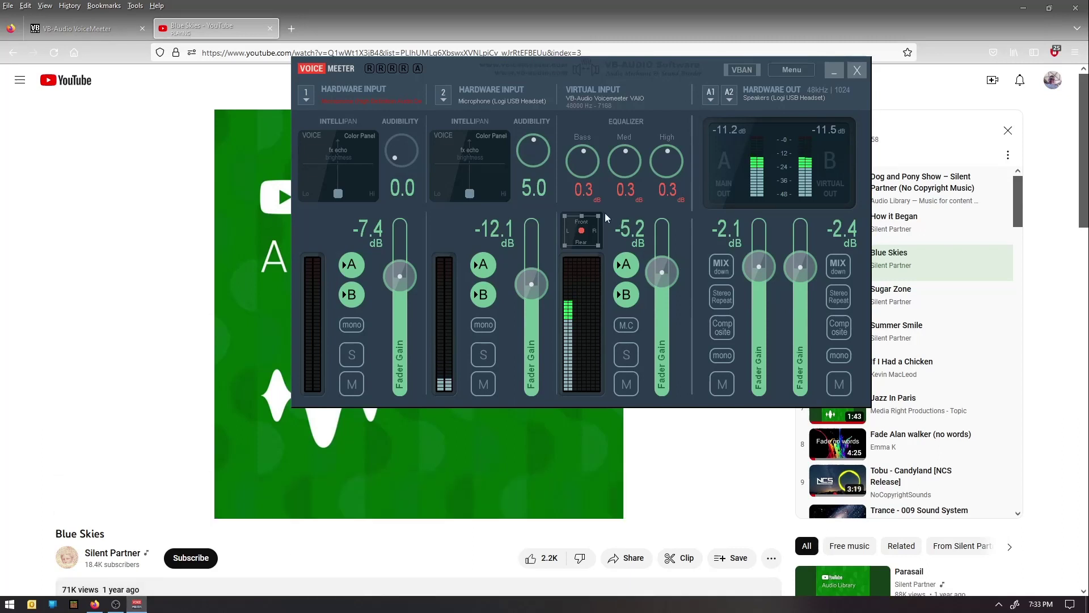
{"action": "mouse_move", "coordinate": [663, 272]}
{"action": "left_mouse_down"}
{"action": "mouse_move", "coordinate": [662, 206]}
{"action": "mouse_move", "coordinate": [666, 270]}
{"action": "left_mouse_up"}
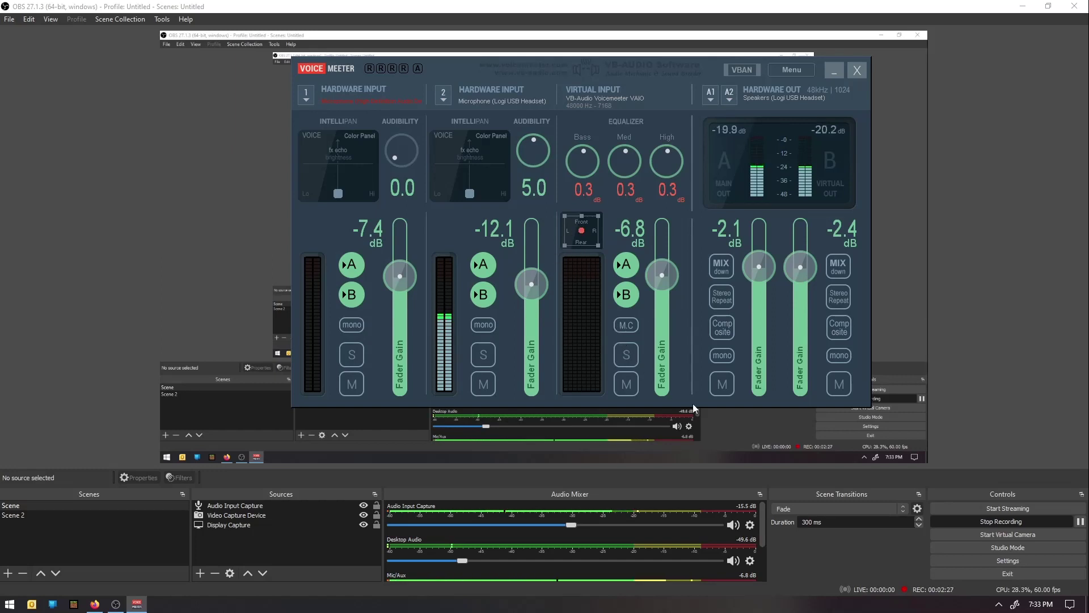
Pause the OBS recording
{"action": "left_click", "coordinate": [1079, 521]}
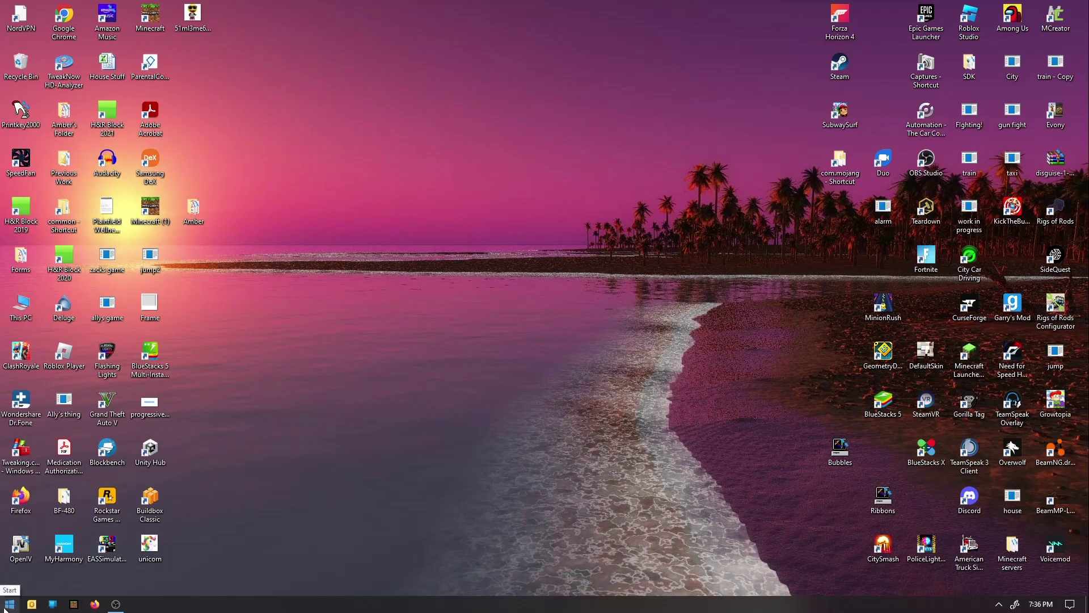
Open Settings, go to the sound input device page, and launch Sound Control Panel
{"action": "left_click", "coordinate": [8, 603]}
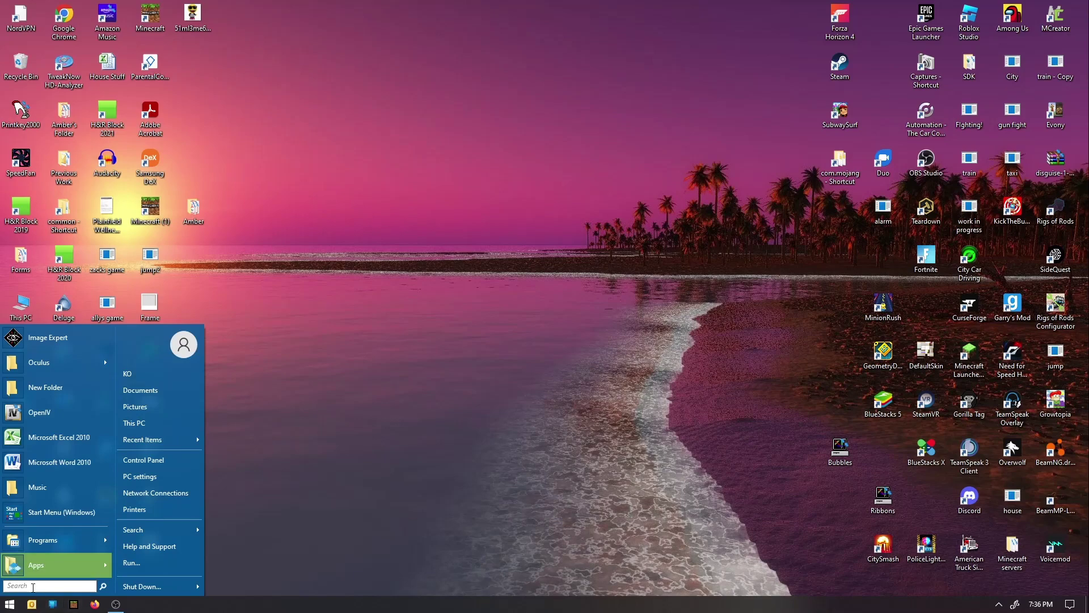
{"action": "type", "text": "settings"}
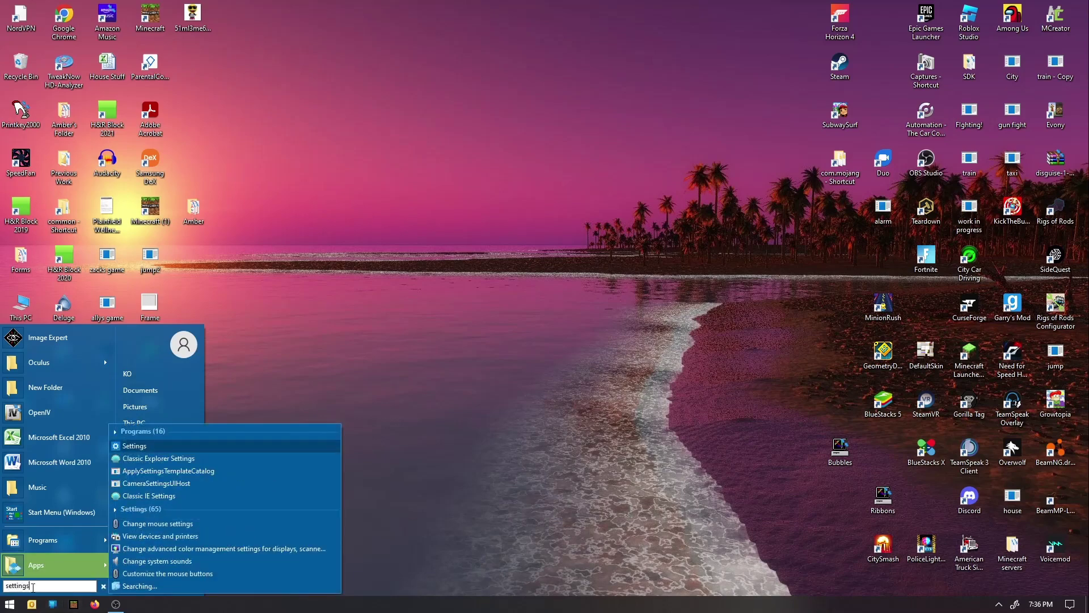
{"action": "key", "text": "Return"}
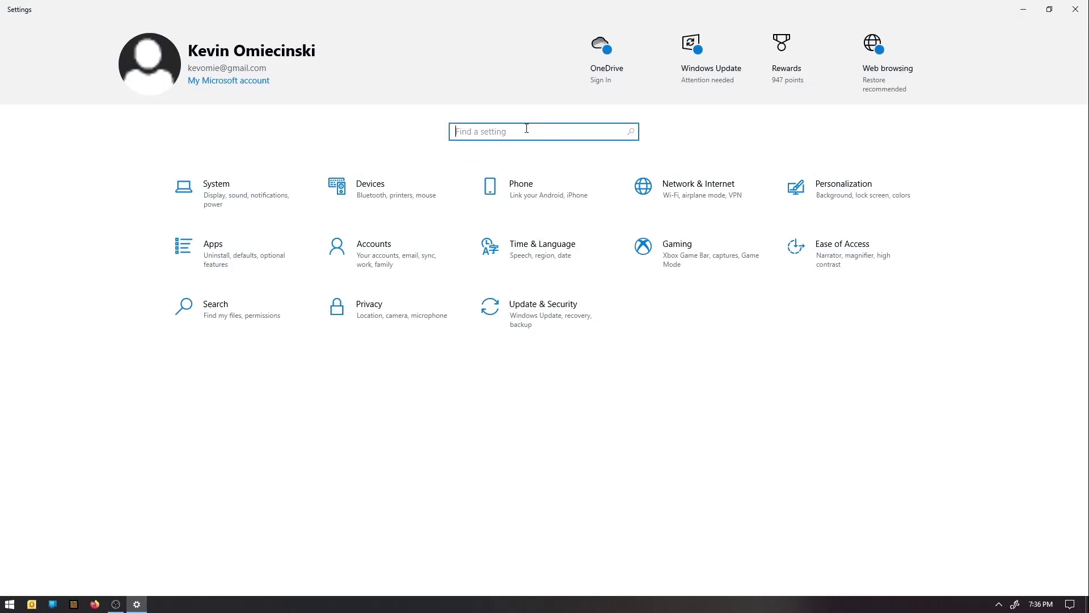
{"action": "type", "text": "linpu"}
{"action": "key", "text": "Return"}
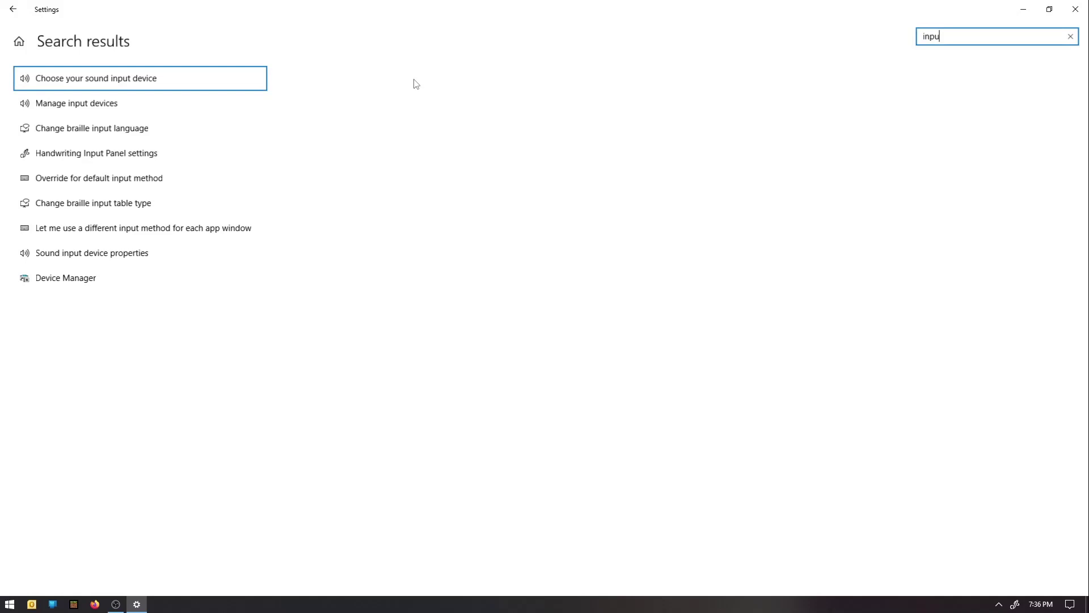
{"action": "left_click", "coordinate": [137, 77]}
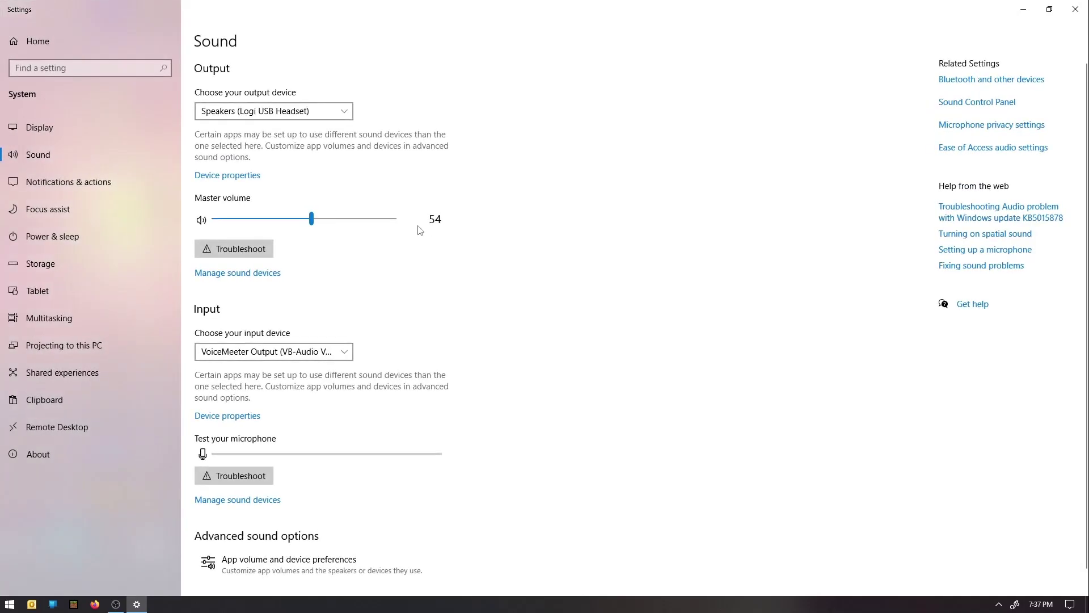
{"action": "left_click", "coordinate": [958, 102]}
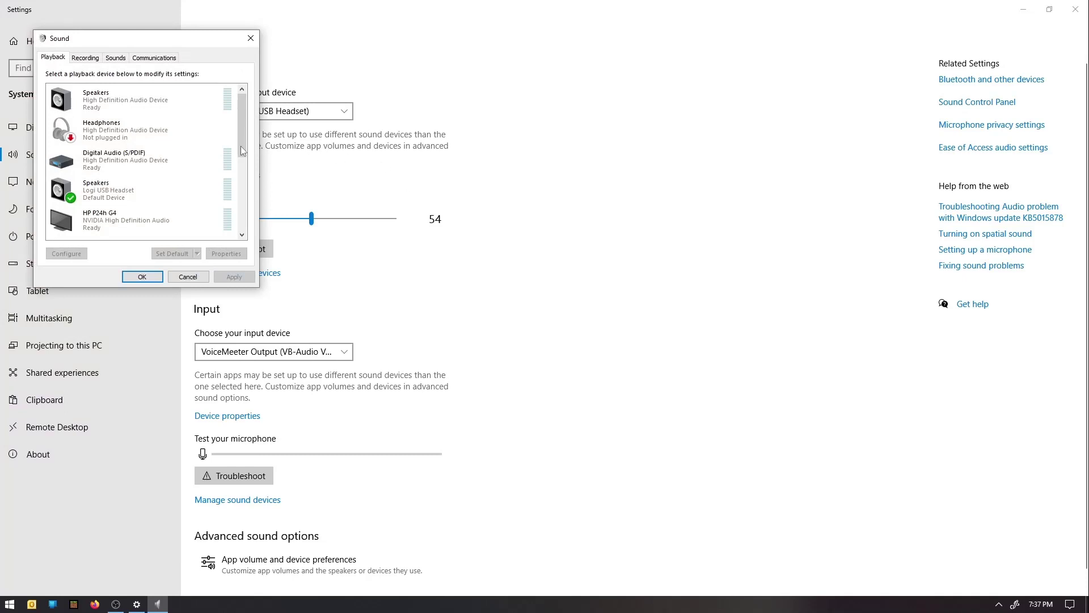
{"action": "scroll", "coordinate": [167, 135], "scroll_direction": "down", "scroll_amount": 2}
{"action": "scroll", "coordinate": [166, 135], "scroll_direction": "down", "scroll_amount": 2}
{"action": "scroll", "coordinate": [166, 135], "scroll_direction": "down", "scroll_amount": 1}
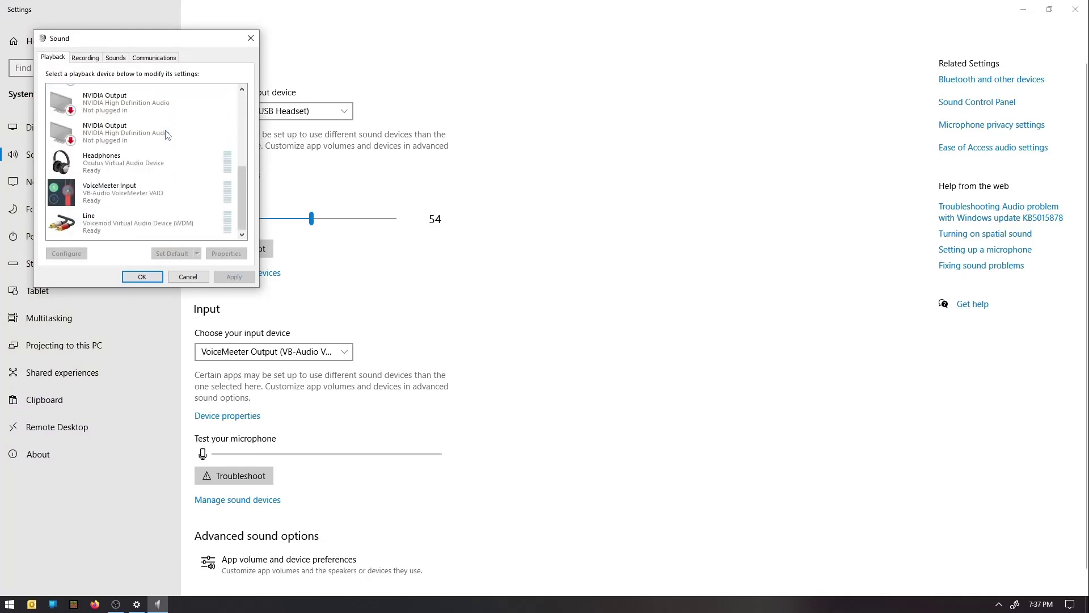
Disable the VoiceMeeter Input playback device through its Properties
{"action": "left_click", "coordinate": [164, 194]}
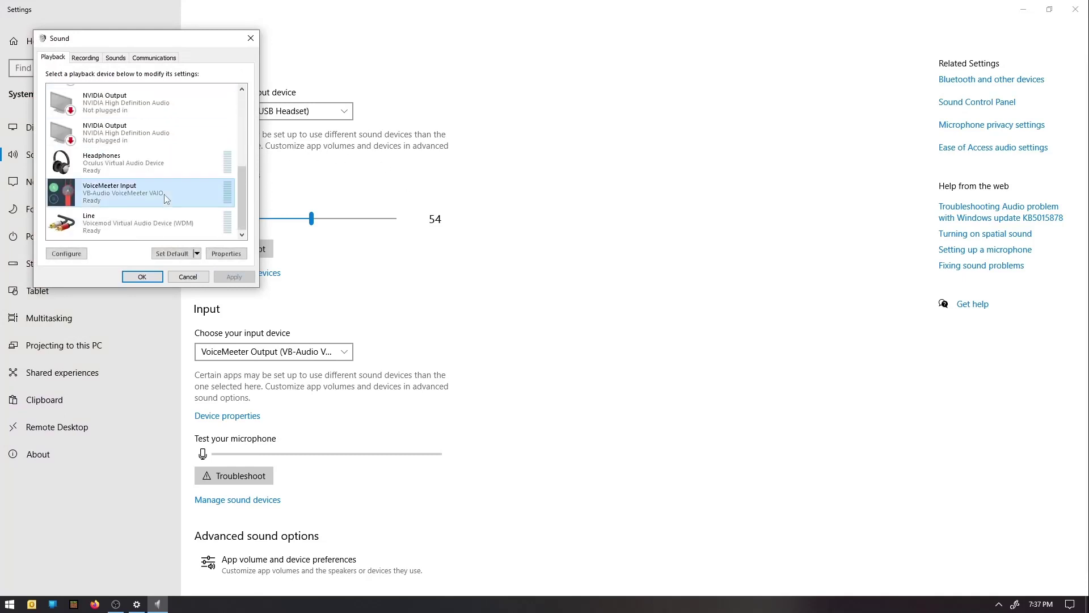
{"action": "left_click", "coordinate": [220, 255]}
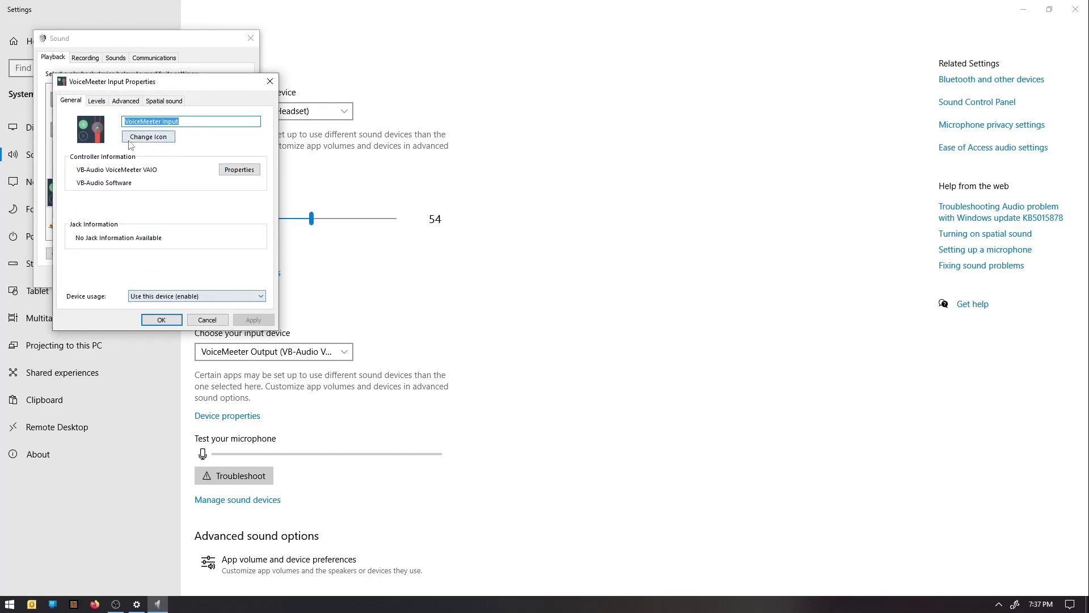
{"action": "left_click", "coordinate": [197, 295]}
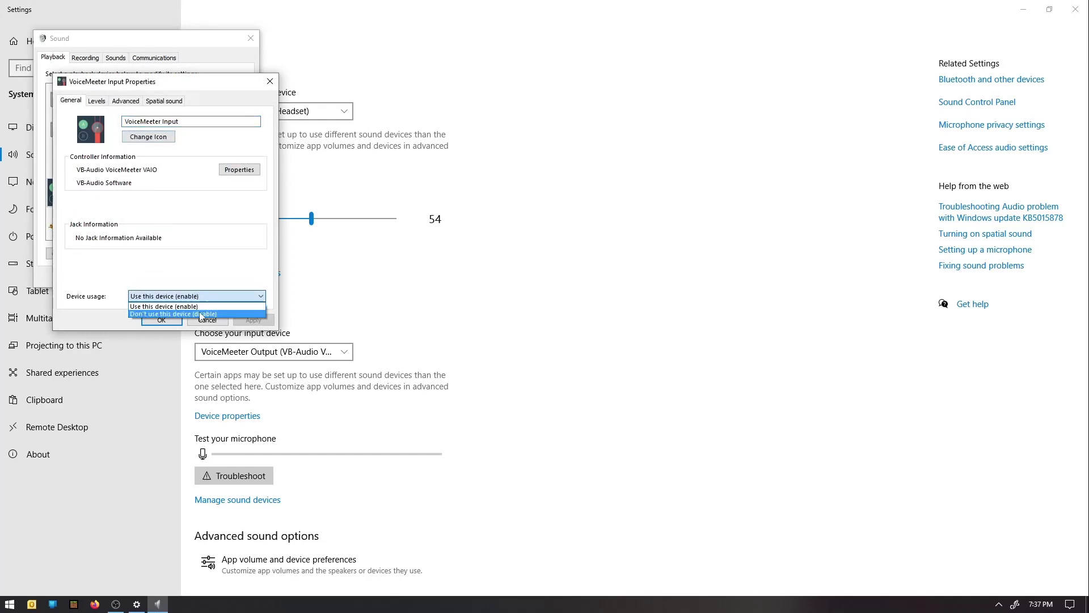
{"action": "left_click", "coordinate": [205, 313]}
{"action": "left_click", "coordinate": [253, 319]}
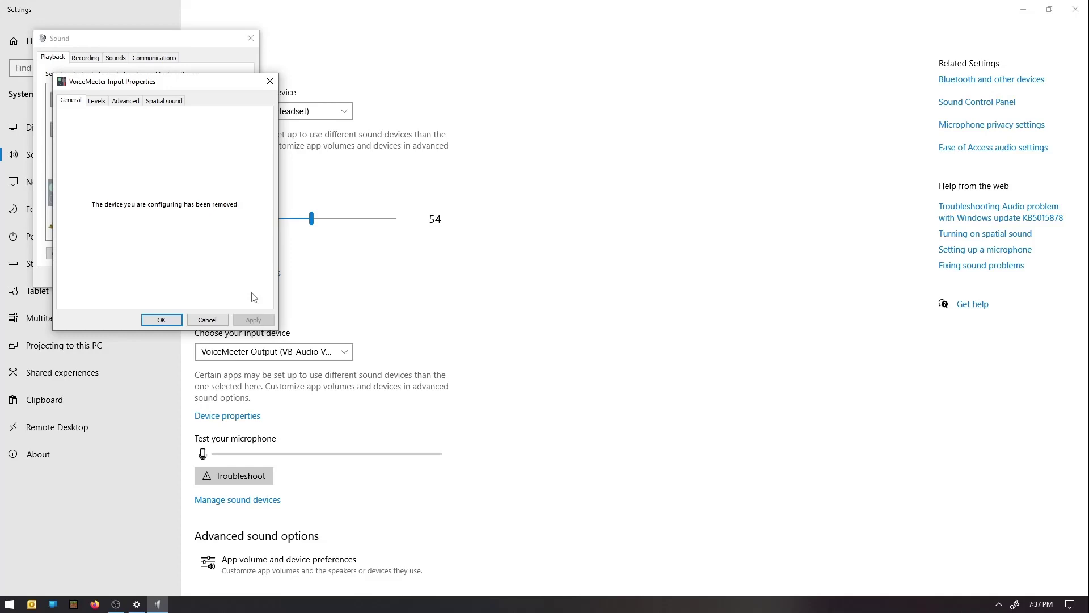
{"action": "left_click", "coordinate": [270, 81]}
Disable the VoiceMeeter Output recording device and reopen its Properties to check
{"action": "left_click", "coordinate": [99, 60]}
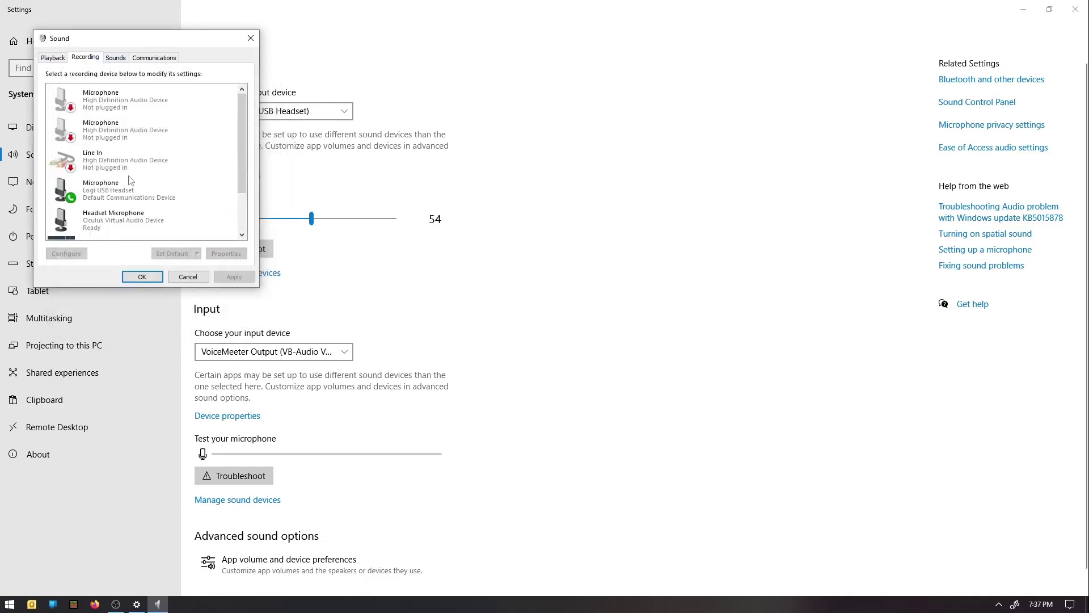
{"action": "scroll", "coordinate": [129, 180], "scroll_direction": "down", "scroll_amount": 2}
{"action": "left_click", "coordinate": [155, 205]}
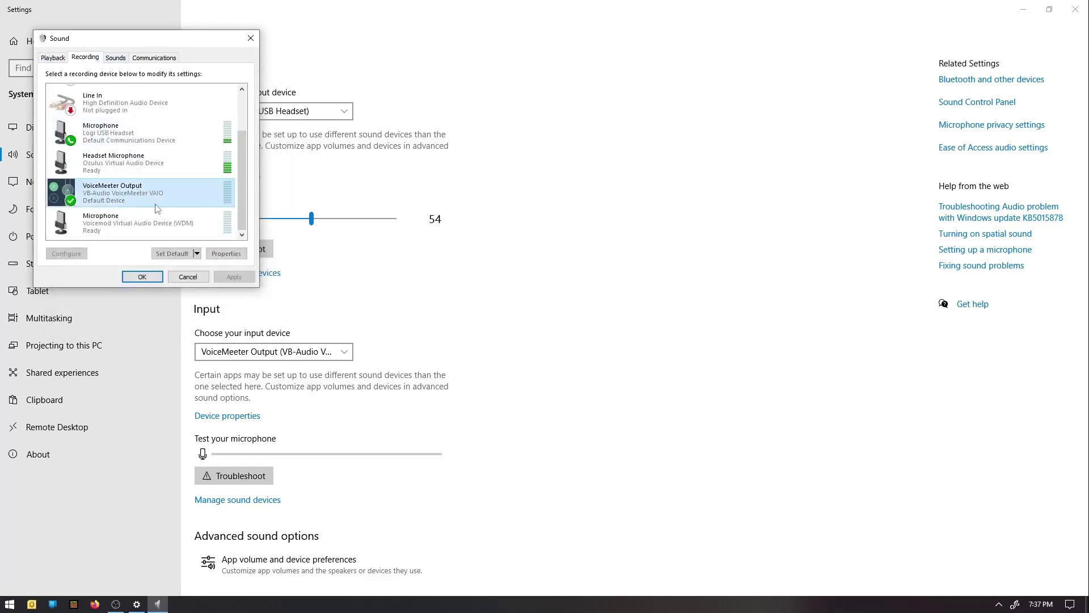
{"action": "left_click", "coordinate": [225, 253]}
{"action": "left_click", "coordinate": [220, 295]}
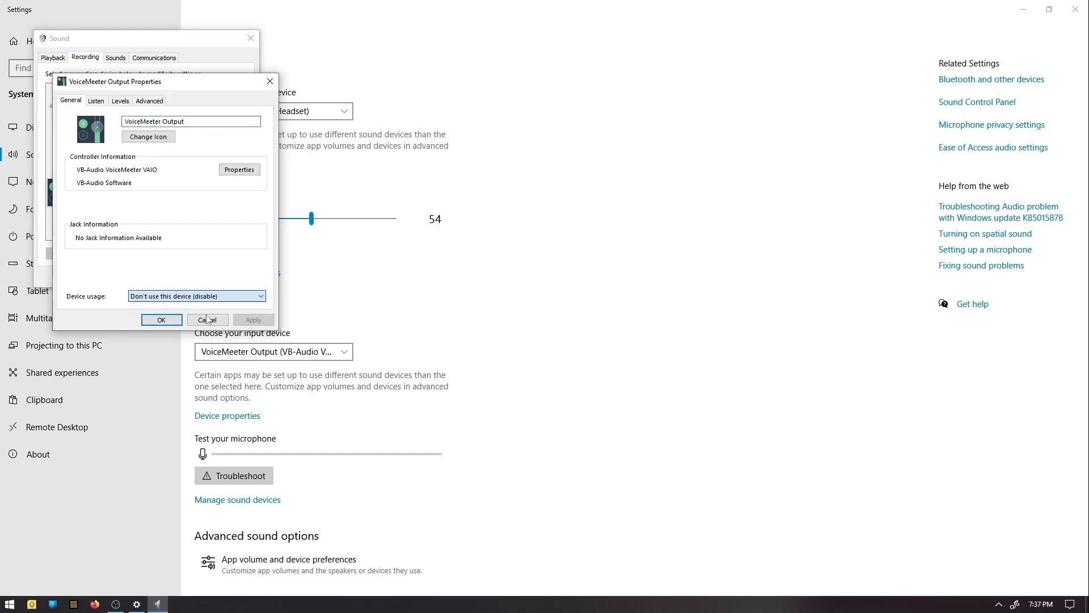
{"action": "left_click", "coordinate": [269, 81]}
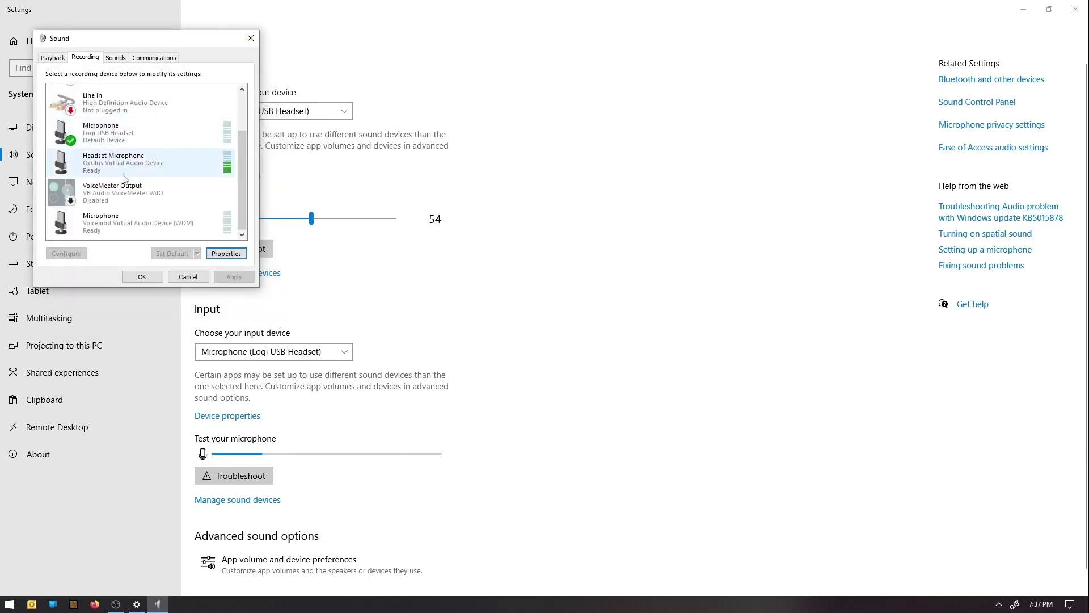
{"action": "left_click", "coordinate": [226, 253]}
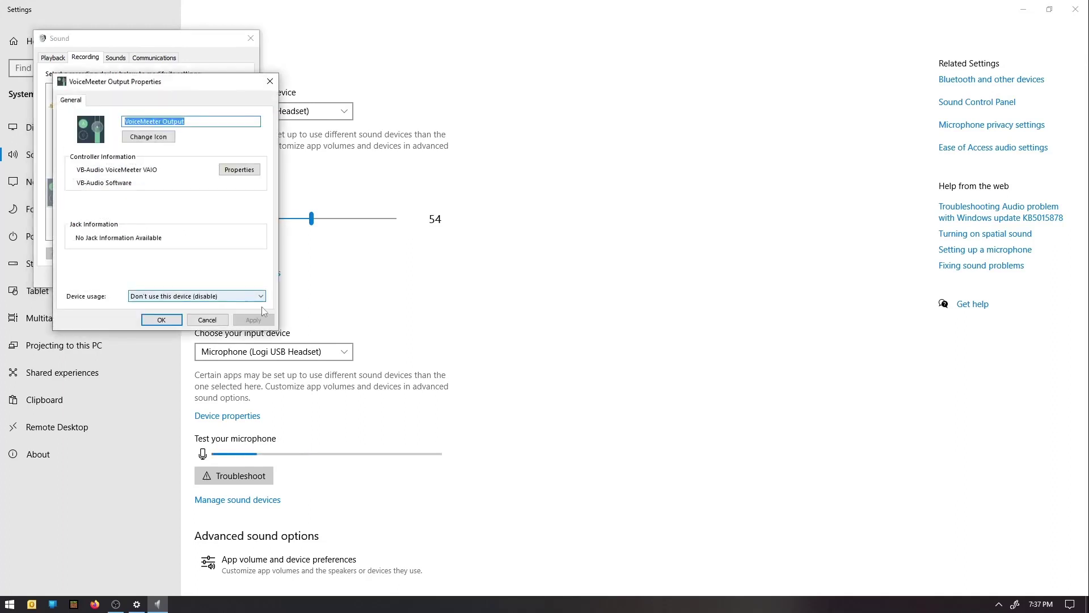
Close the VoiceMeeter Output properties and Sound dialog, then minimize Settings
{"action": "left_click", "coordinate": [269, 81]}
{"action": "left_click", "coordinate": [250, 39]}
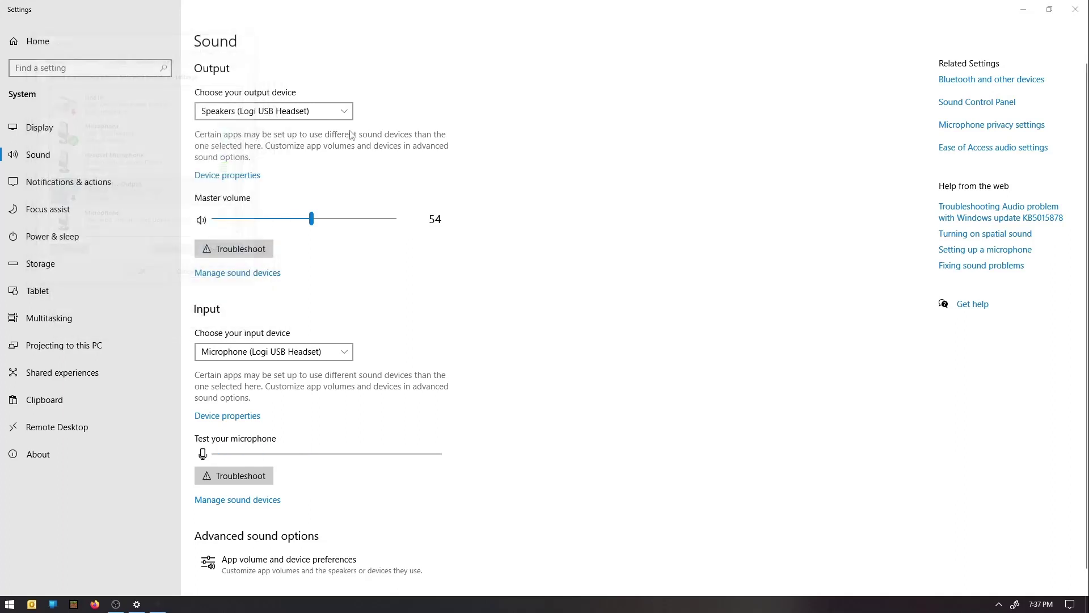
{"action": "left_click", "coordinate": [1022, 9]}
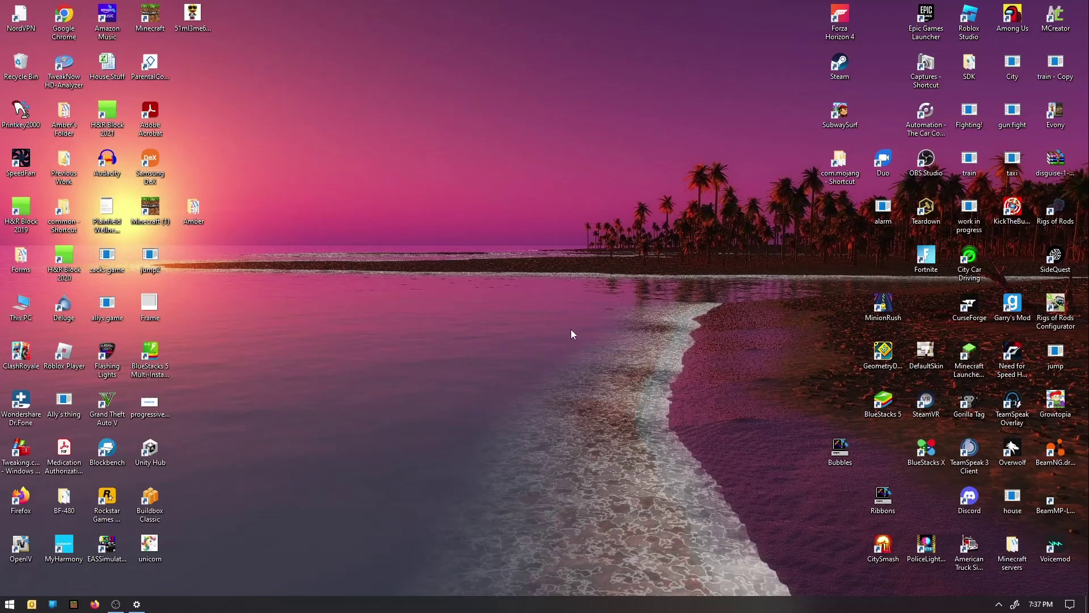